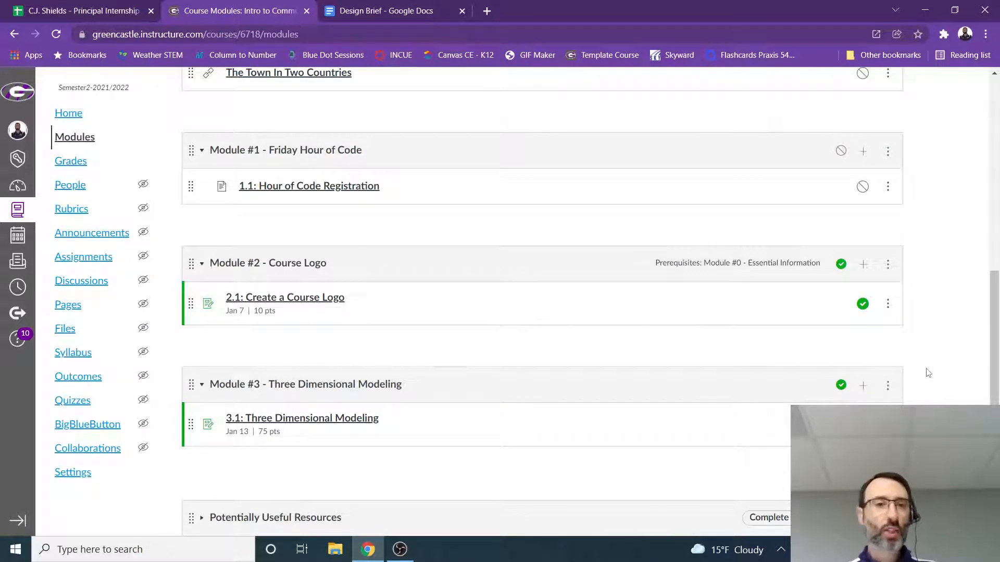
Step: Switch to the Design Brief document and review the project criteria for the 3D model
left_click(333, 419)
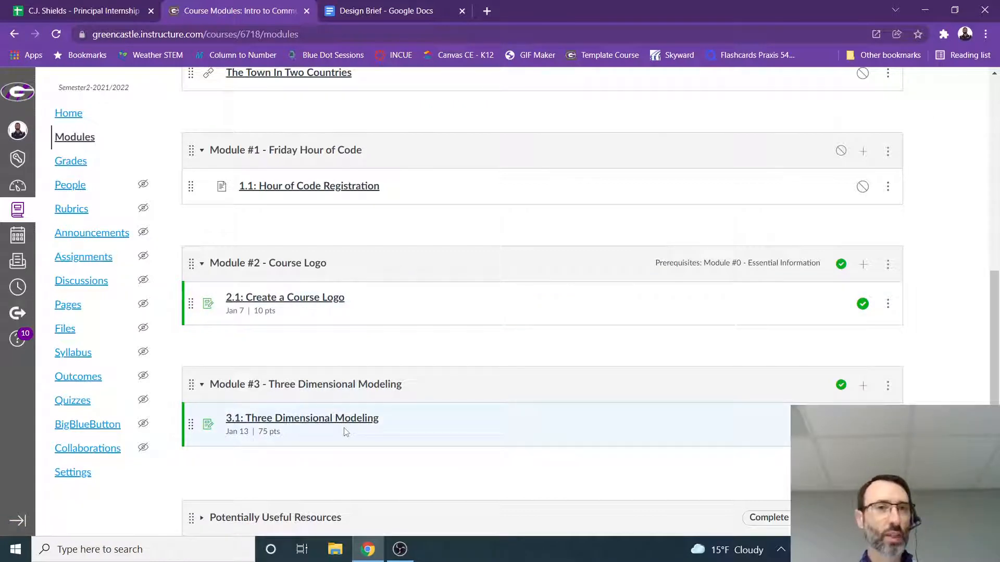
left_click(394, 14)
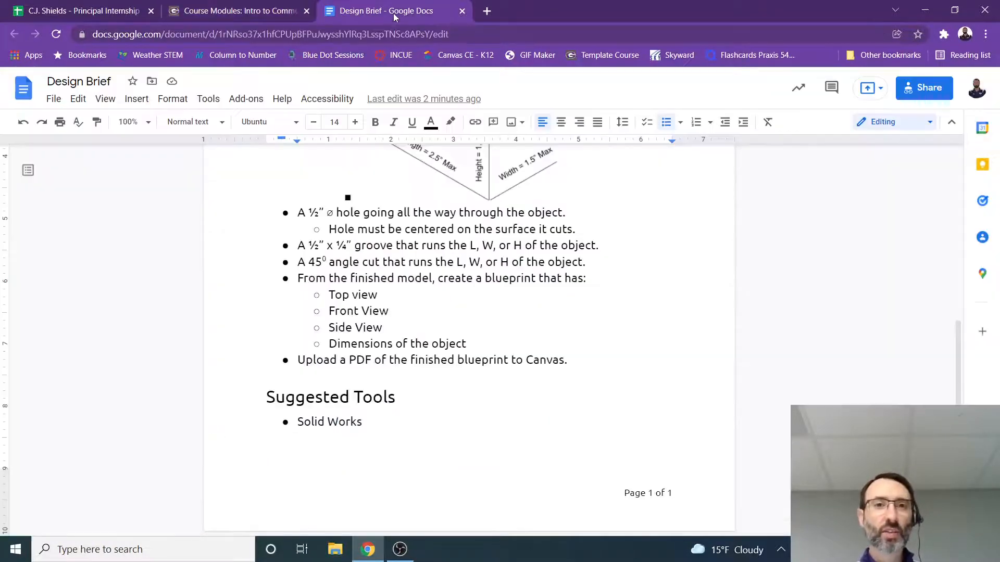
scroll(414, 343, "up", 3)
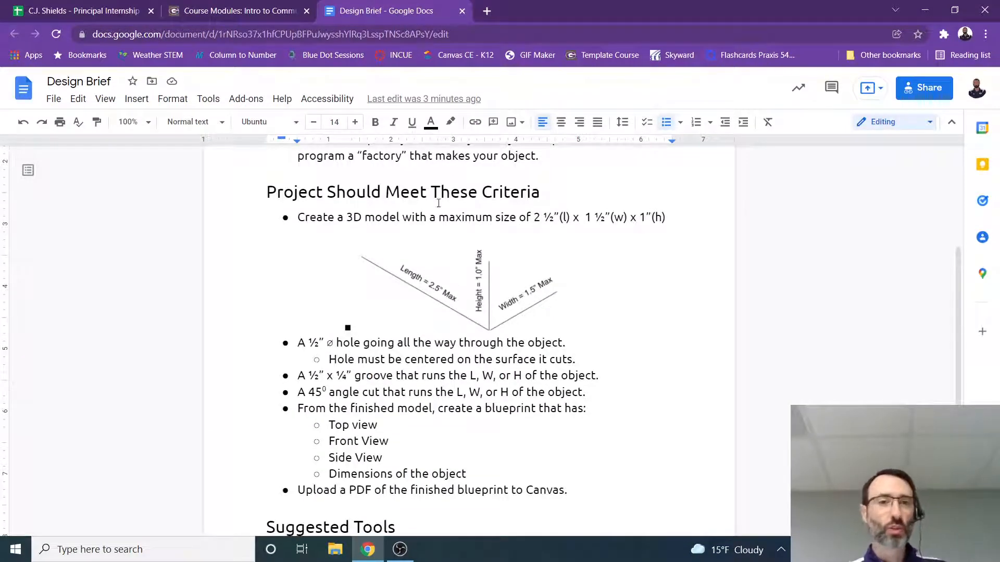
scroll(448, 457, "down", 1)
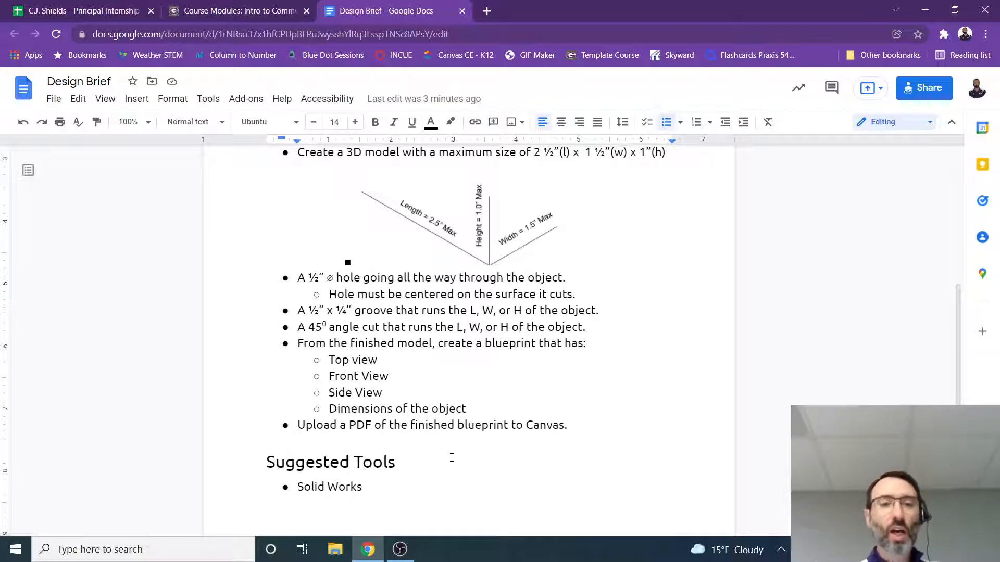
Step: Launch SOLIDWORKS 2016 x64 Edition from the installed programs
left_click(18, 551)
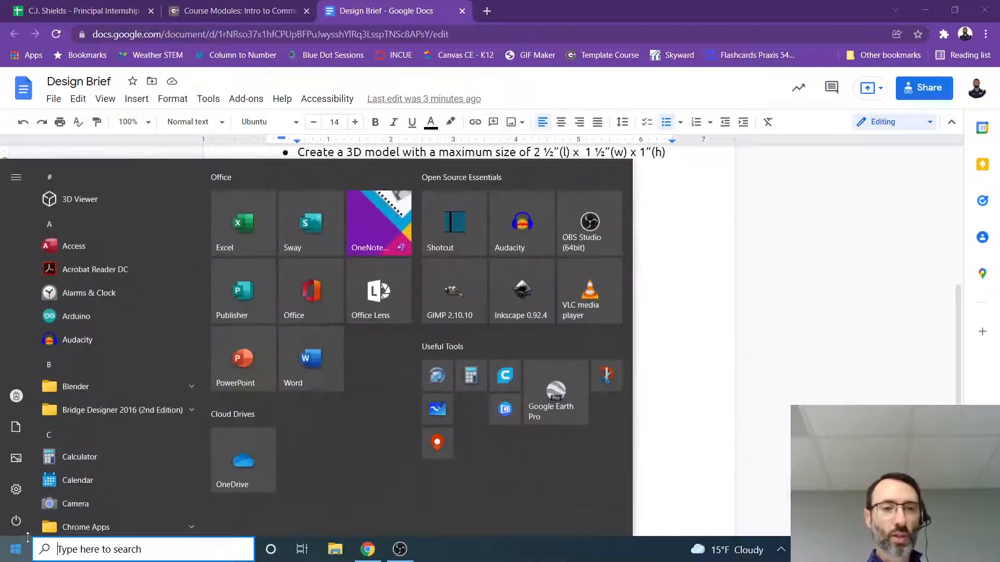
scroll(92, 425, "down", 15)
scroll(97, 434, "down", 15)
scroll(96, 431, "down", 5)
scroll(98, 432, "up", 8)
scroll(98, 434, "up", 3)
left_click(187, 327)
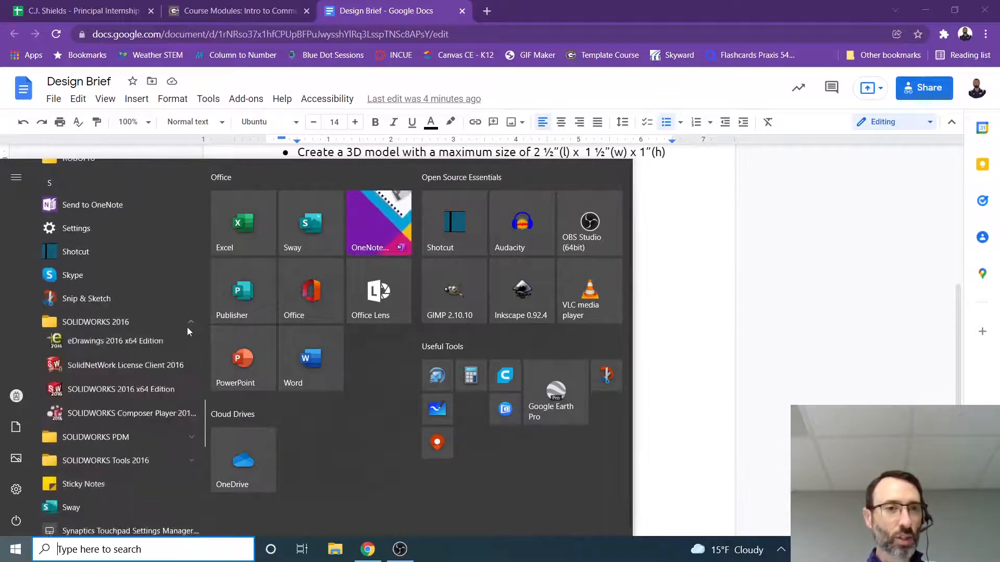
left_click(146, 395)
left_click(146, 396)
left_click(146, 395)
left_click(146, 396)
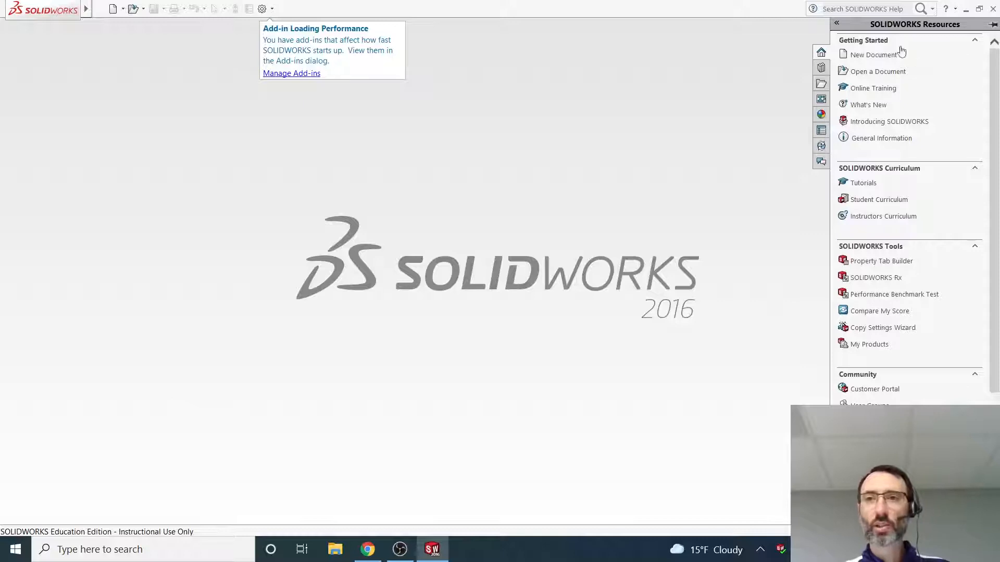
Step: Create a new Part document
left_click(123, 9)
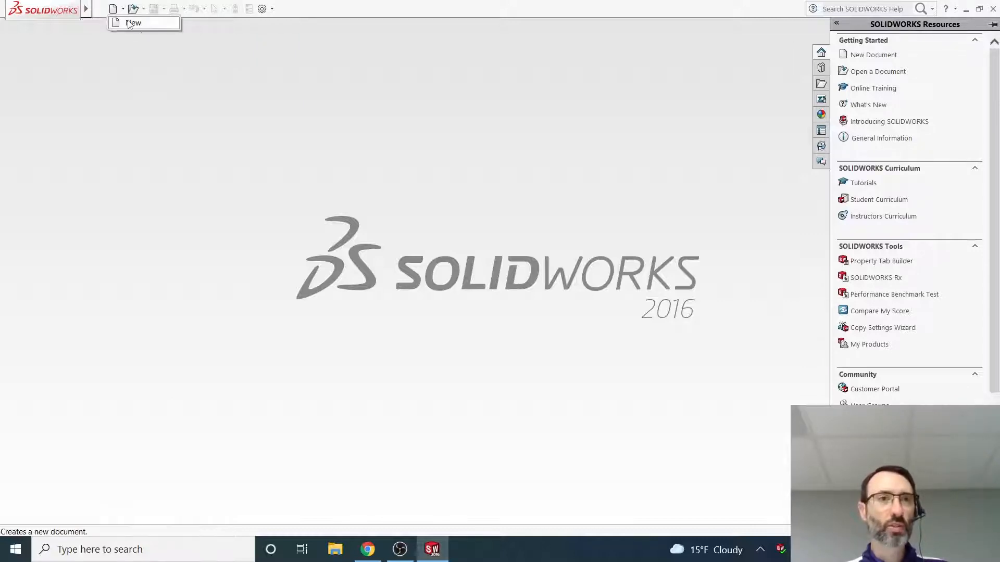
left_click(133, 23)
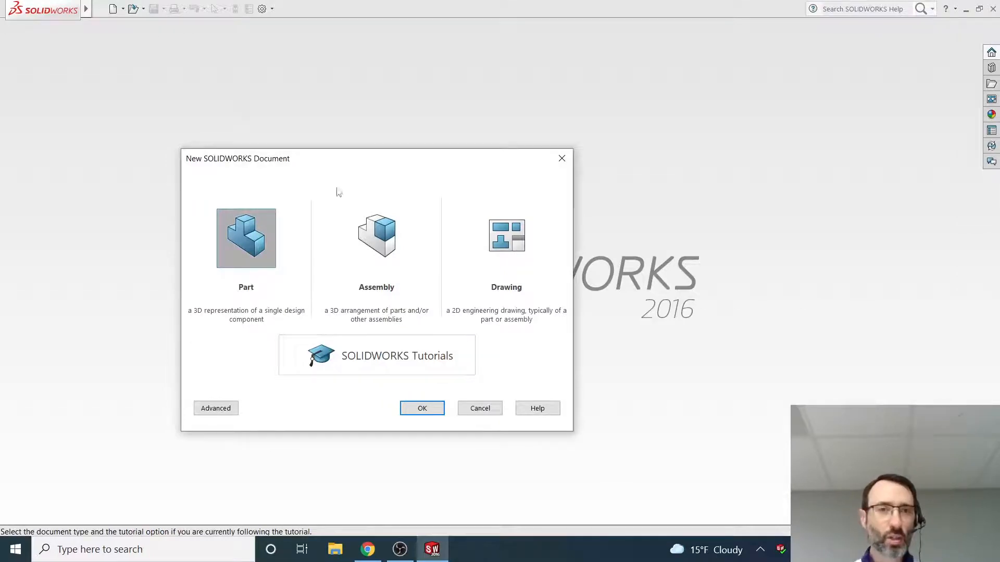
left_click(256, 246)
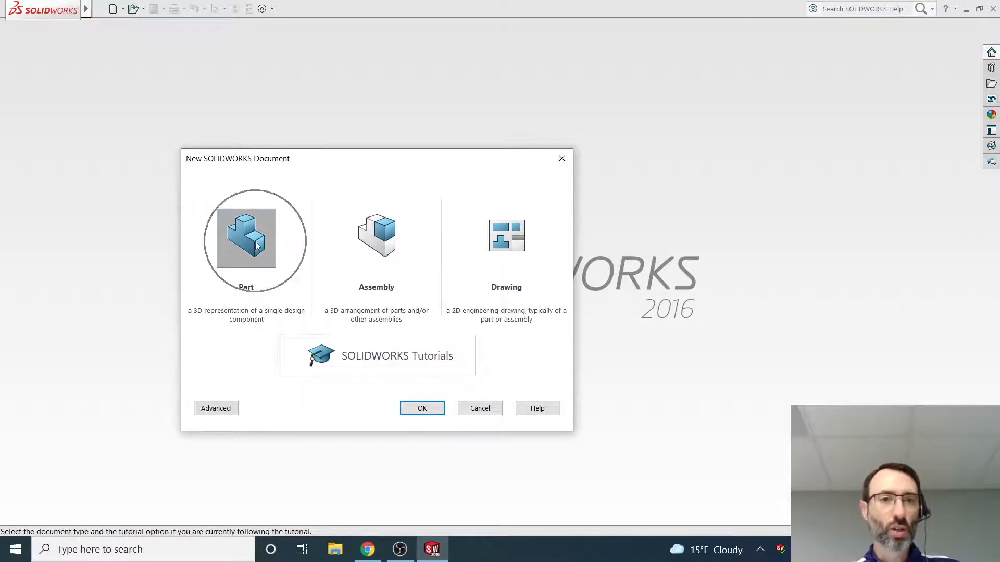
left_click(423, 408)
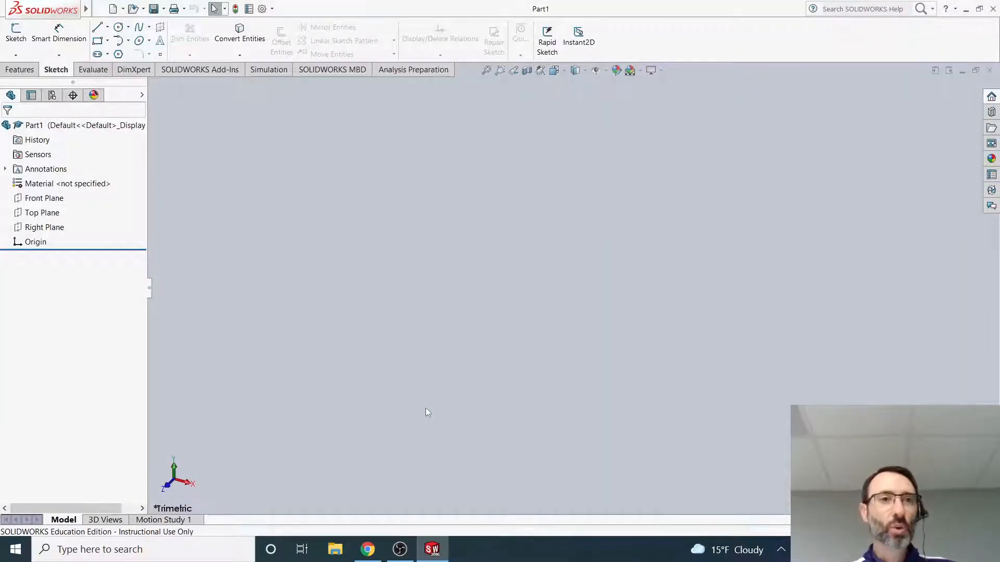
Step: Start a new 2D sketch on the Front Plane
left_click(19, 69)
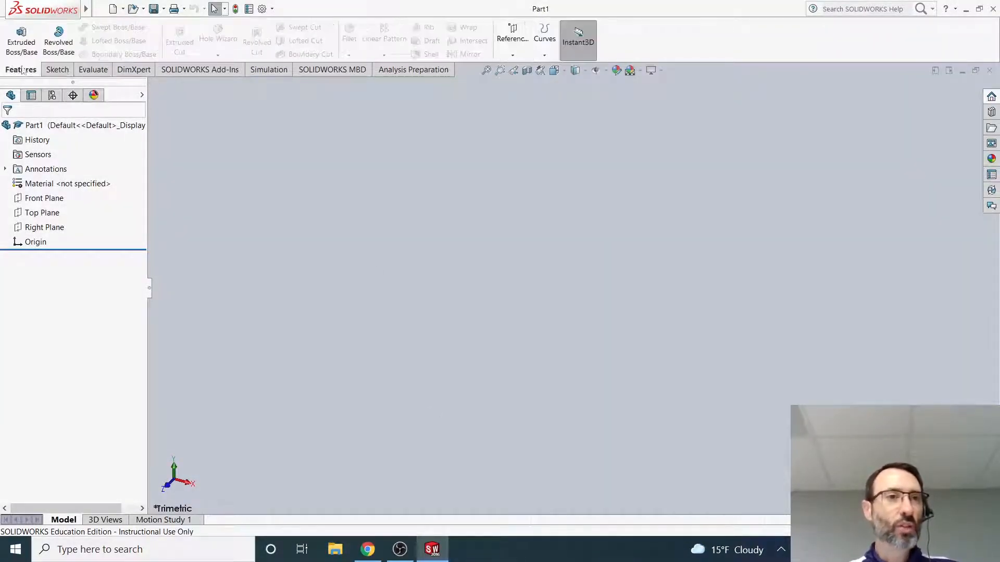
left_click(55, 69)
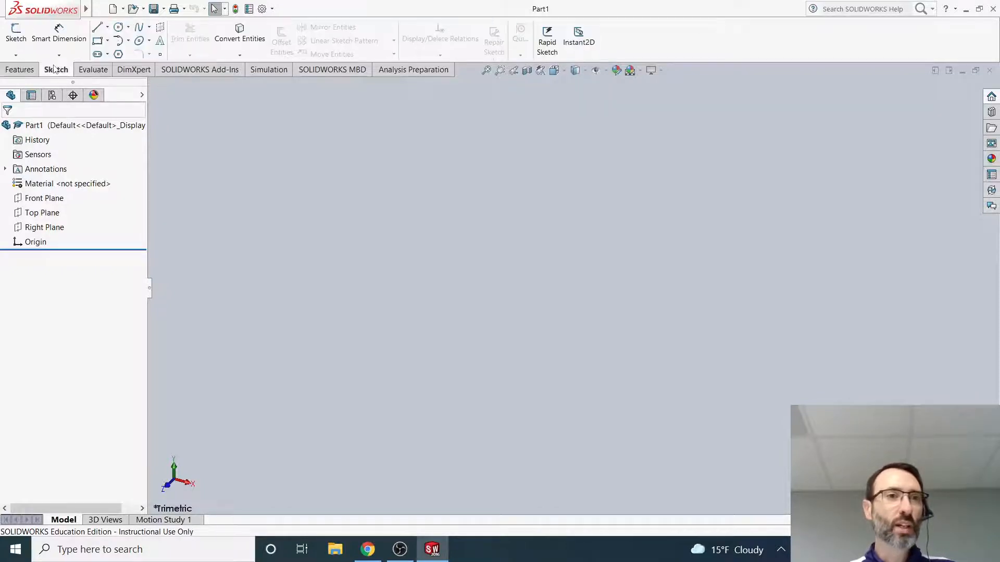
key("ctrl")
key("ctrl")
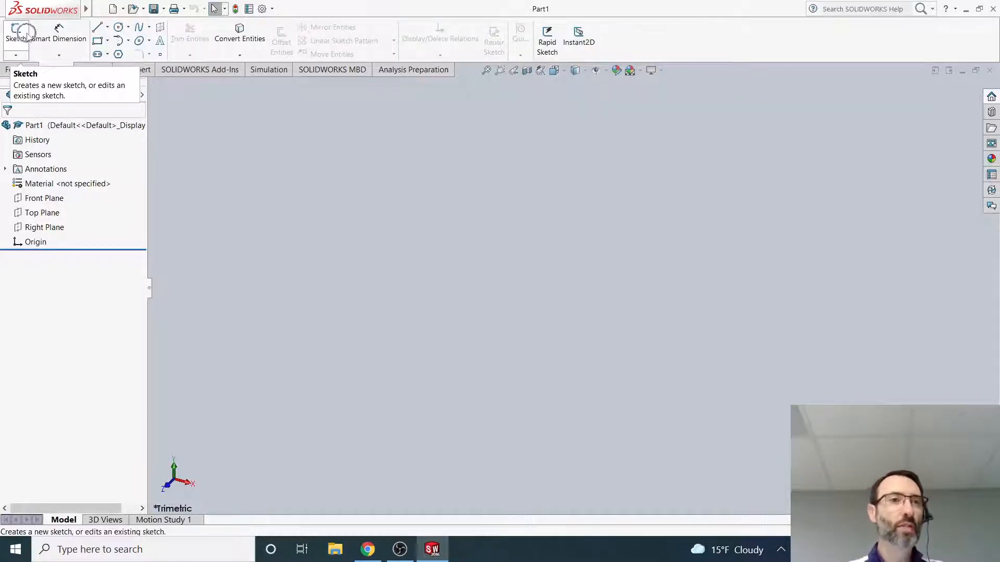
left_click(16, 55)
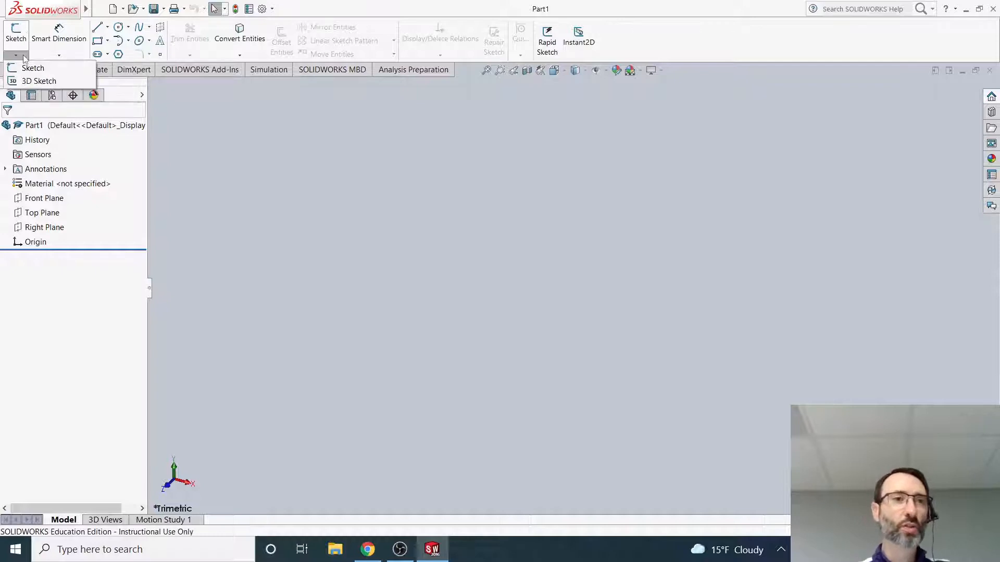
left_click(24, 54)
left_click(25, 55)
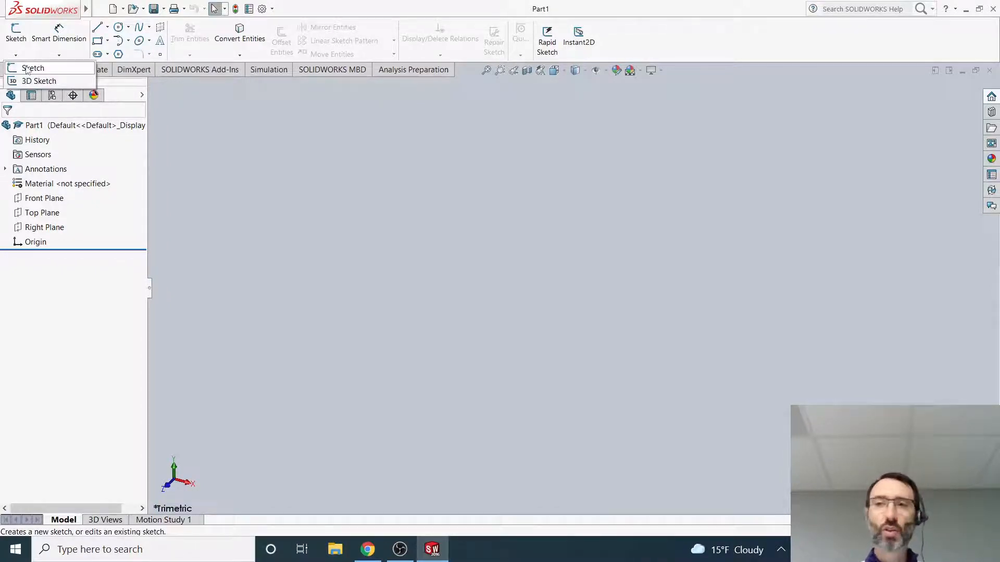
left_click(28, 69)
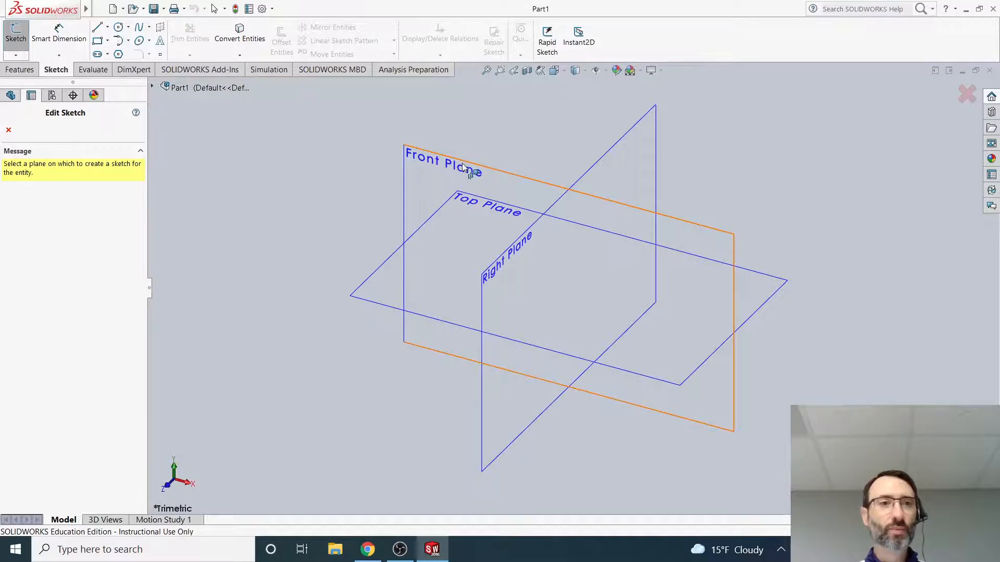
left_click(462, 164)
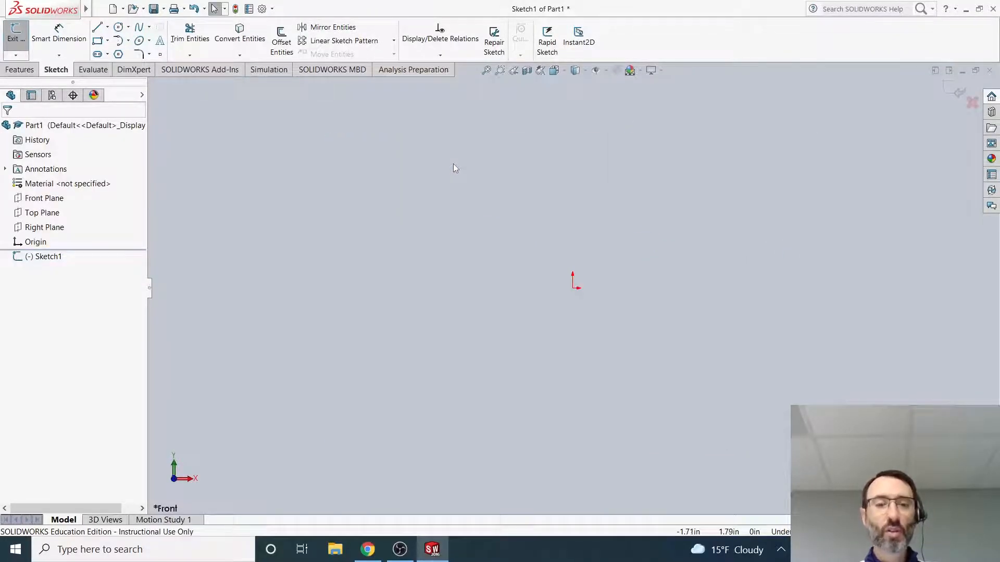
Step: Check the maximum size in the Design Brief, then sketch a corner rectangle about 6.44 in wide enclosing the origin in SOLIDWORKS
left_click(369, 552)
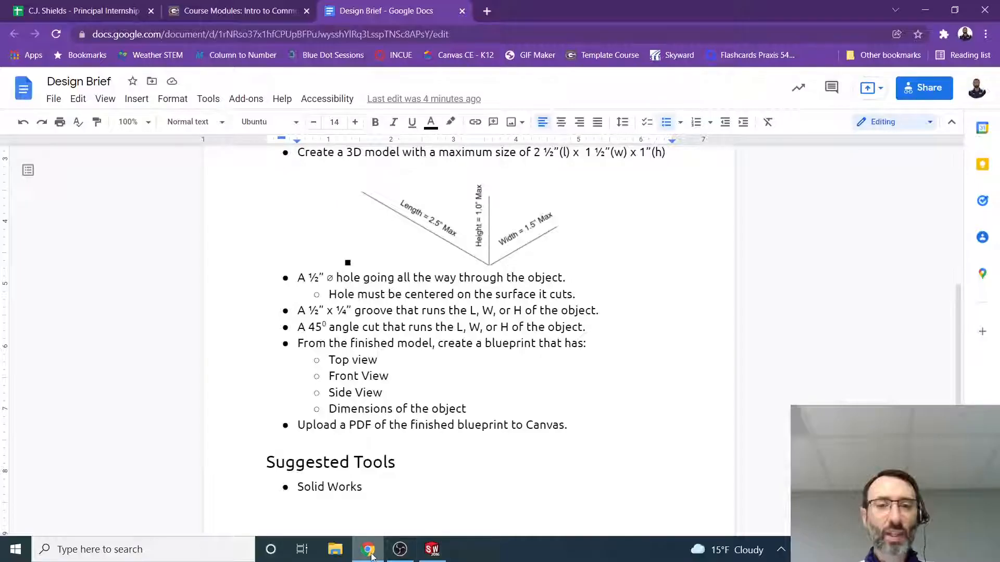
scroll(431, 319, "up", 1)
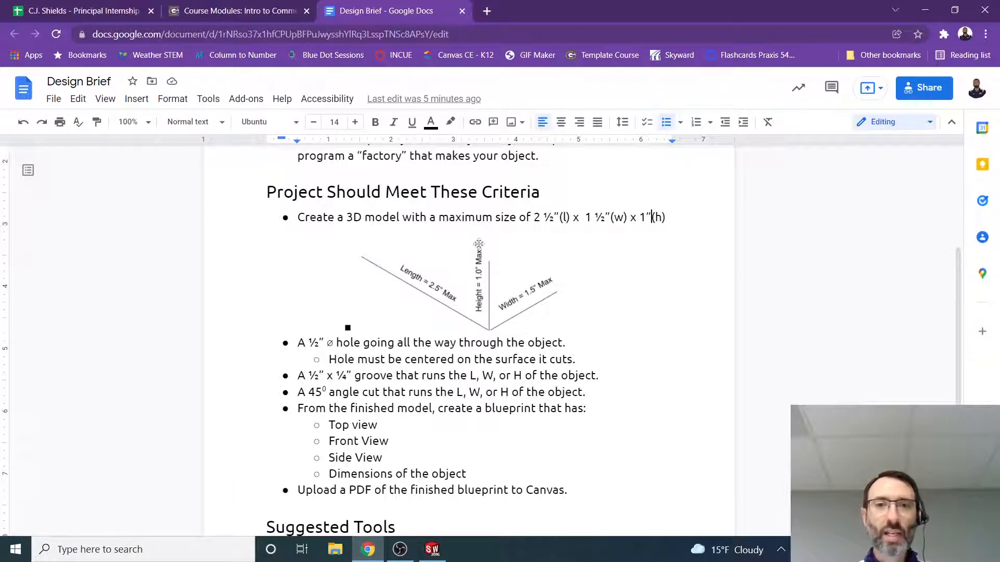
left_click(433, 550)
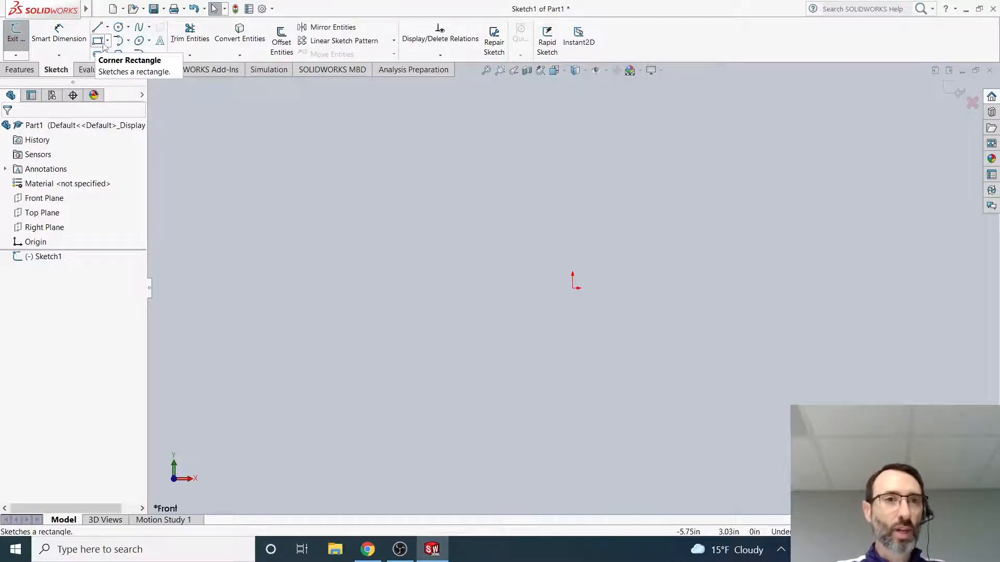
left_click(102, 44)
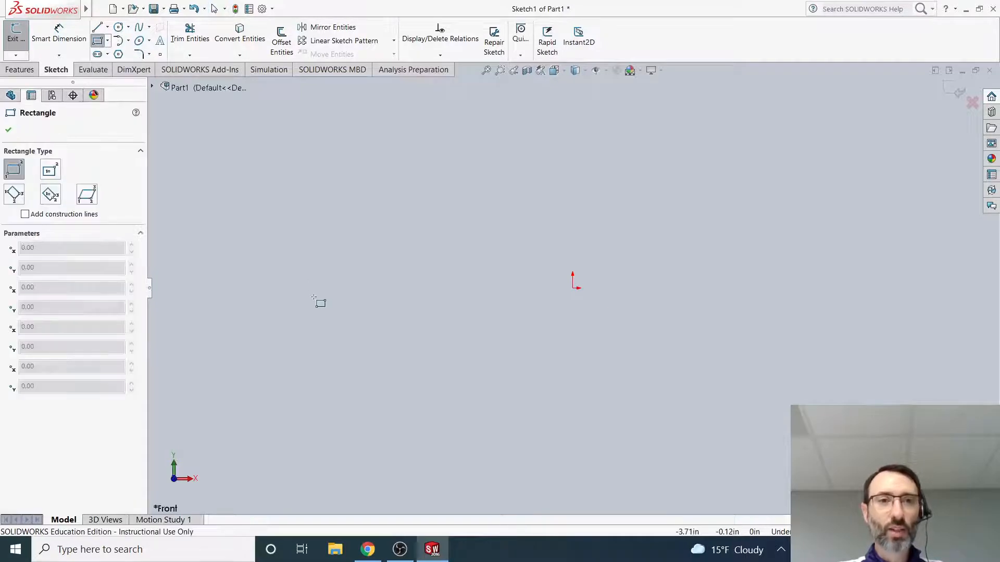
left_click(285, 245)
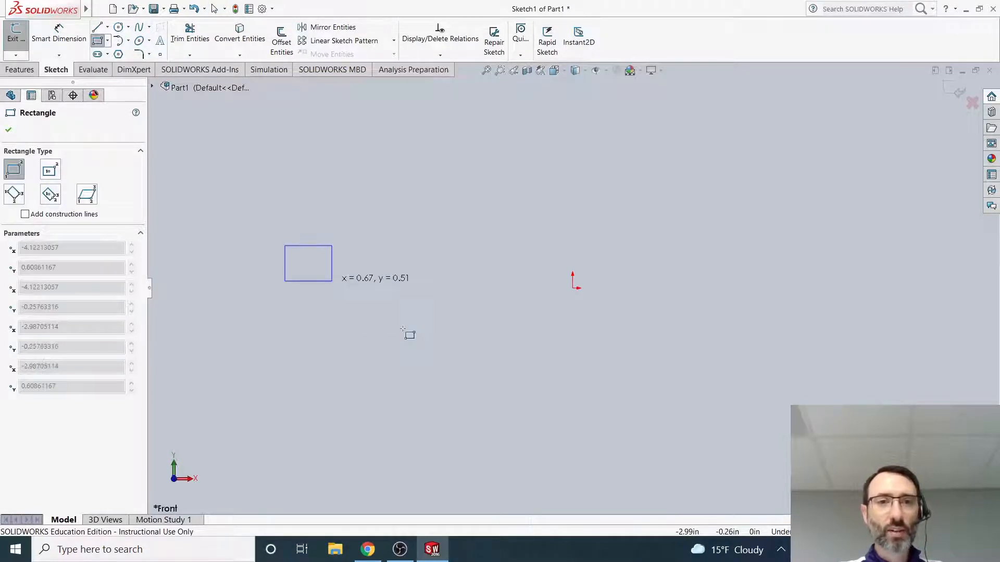
left_click(735, 391)
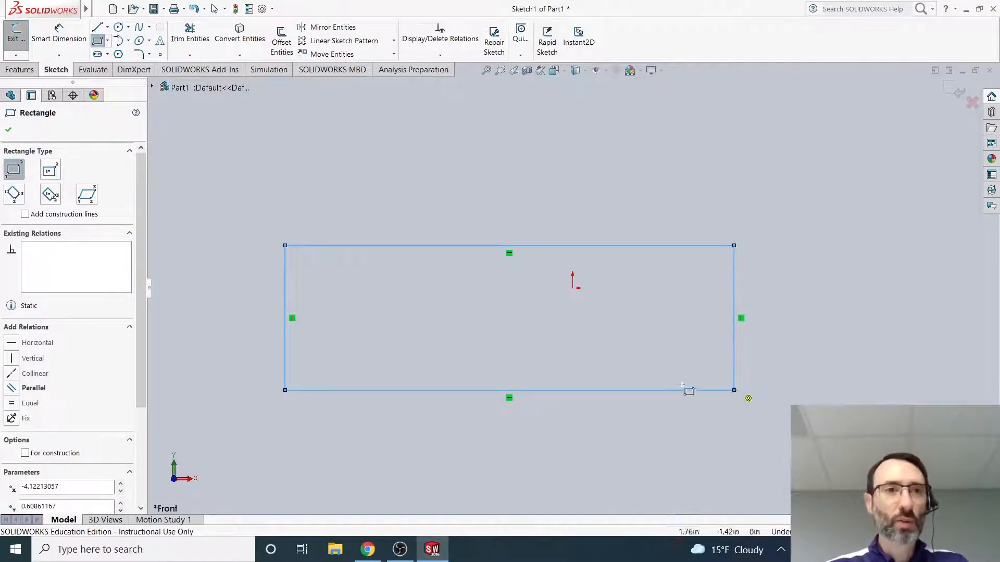
Step: Dimension the rectangle's top edge with Smart Dimension and set it to the brief's maximum length, 2.5 in
left_click(65, 56)
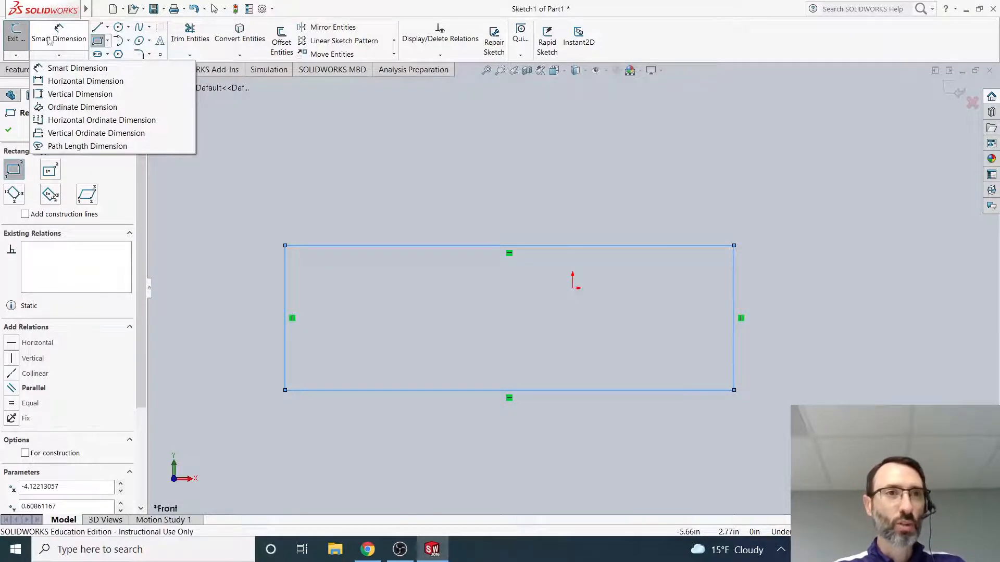
left_click(65, 68)
left_click(467, 246)
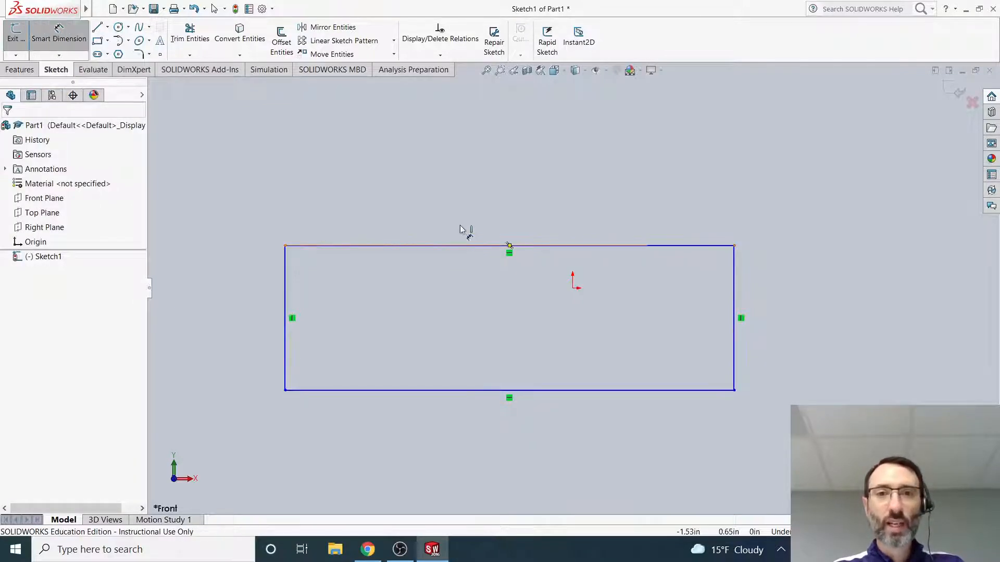
left_click(499, 245)
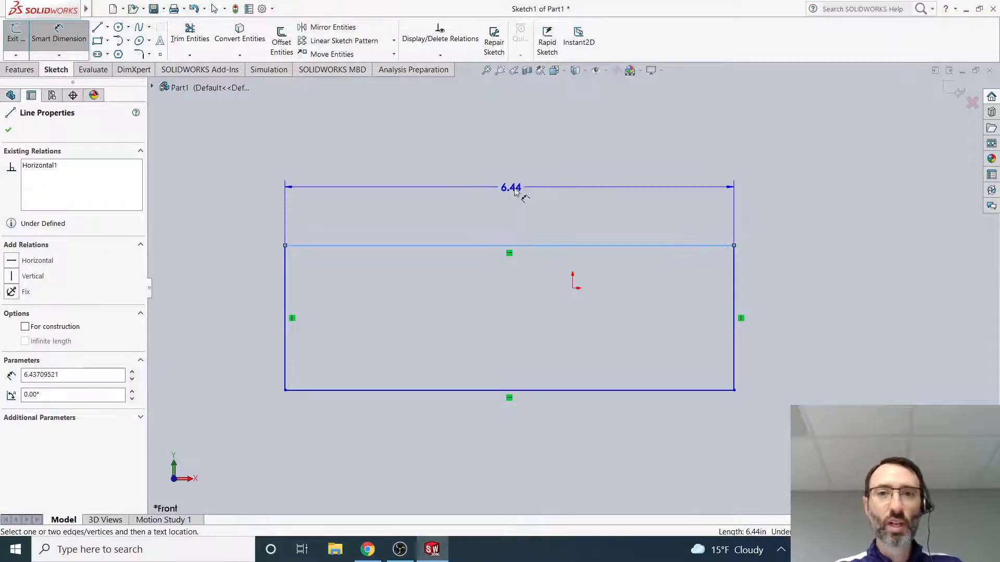
left_click(510, 182)
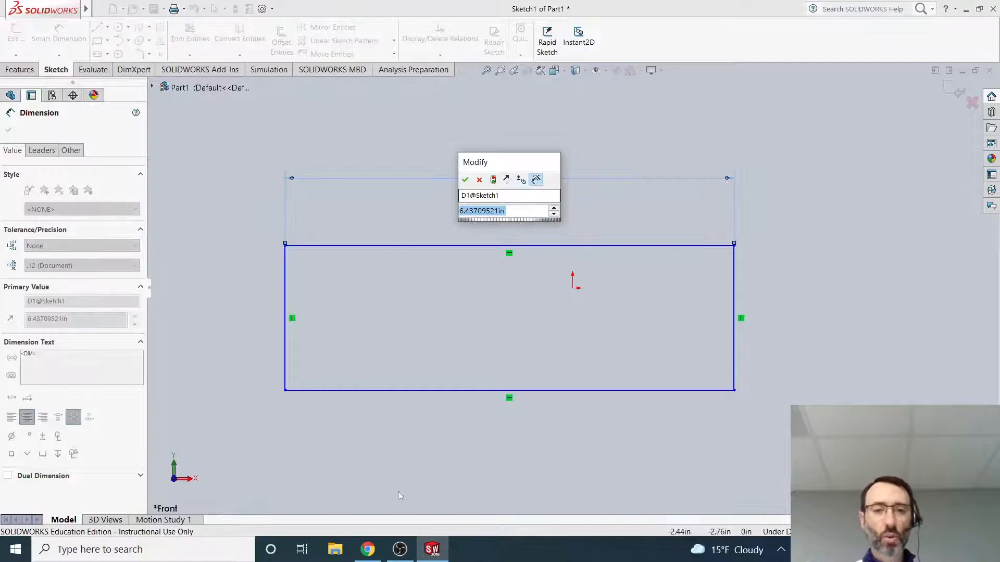
left_click(368, 550)
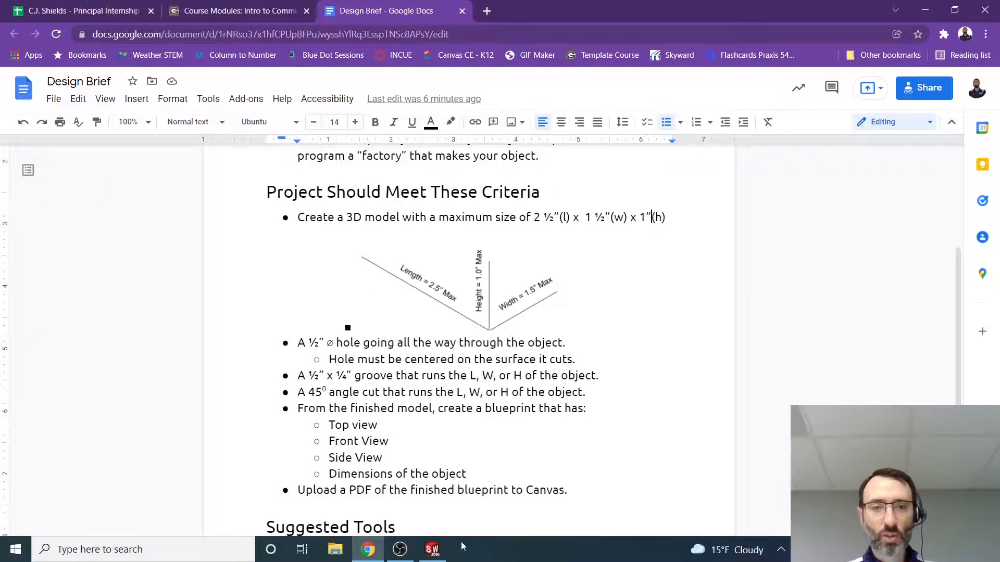
left_click(432, 549)
type("2.")
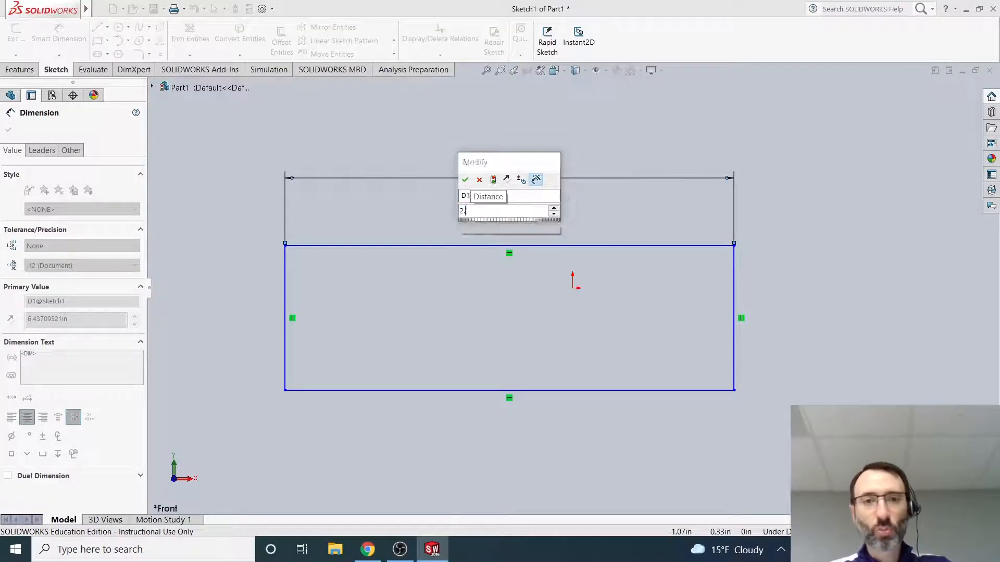
type("5")
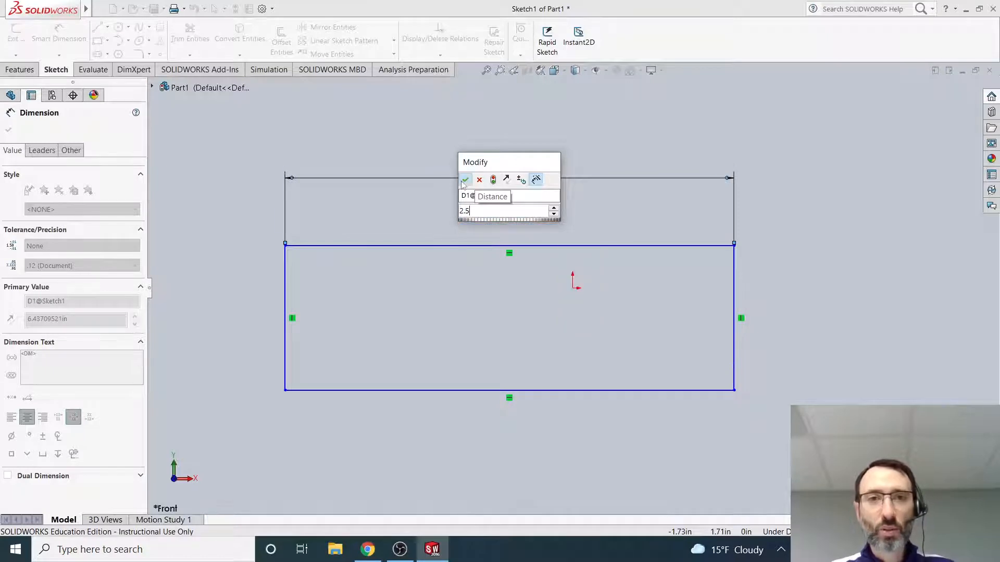
left_click(462, 183)
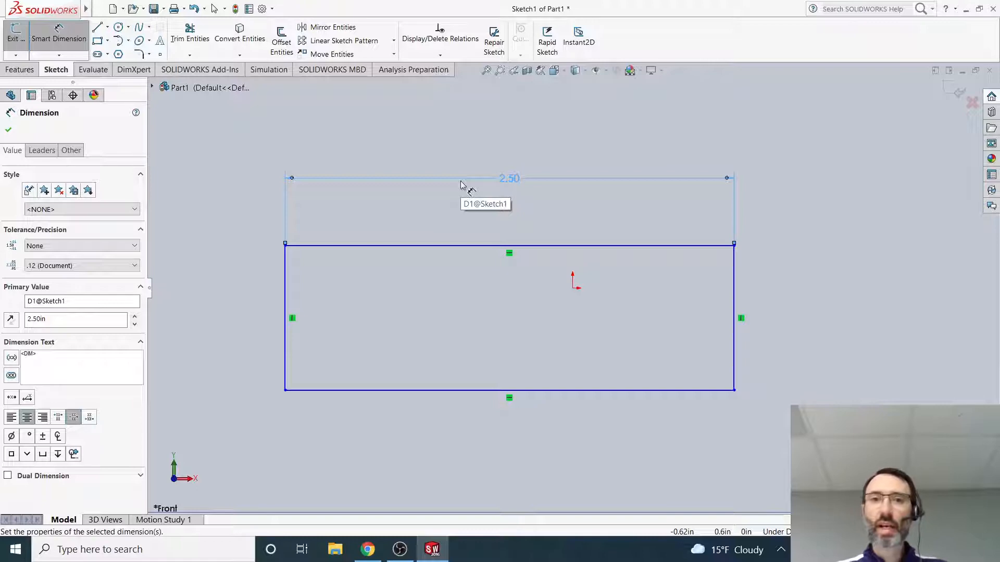
Step: Check the maximum height in the Design Brief, then dimension the rectangle's right edge in SOLIDWORKS and set it to 1.0 in
left_click(368, 549)
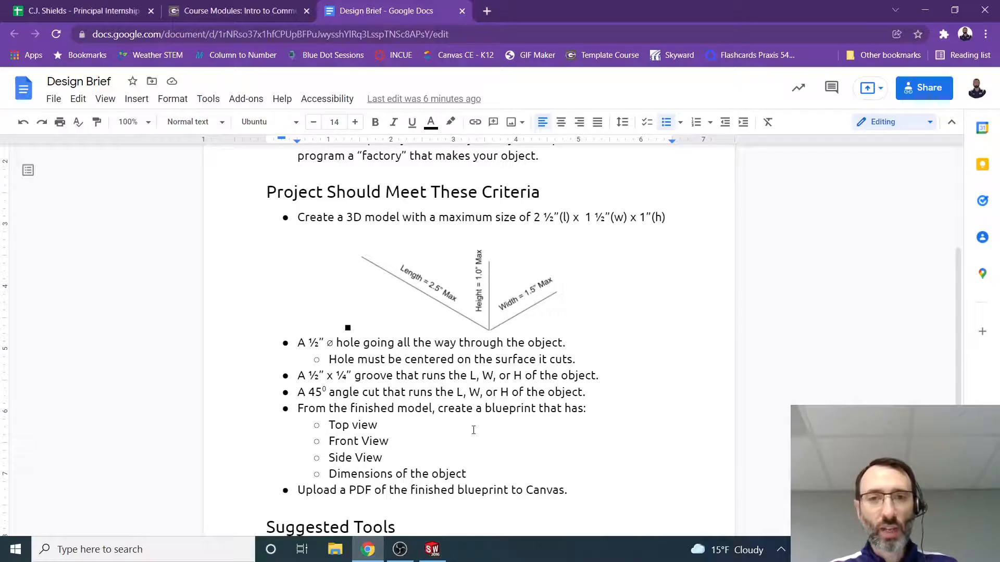
left_click(432, 549)
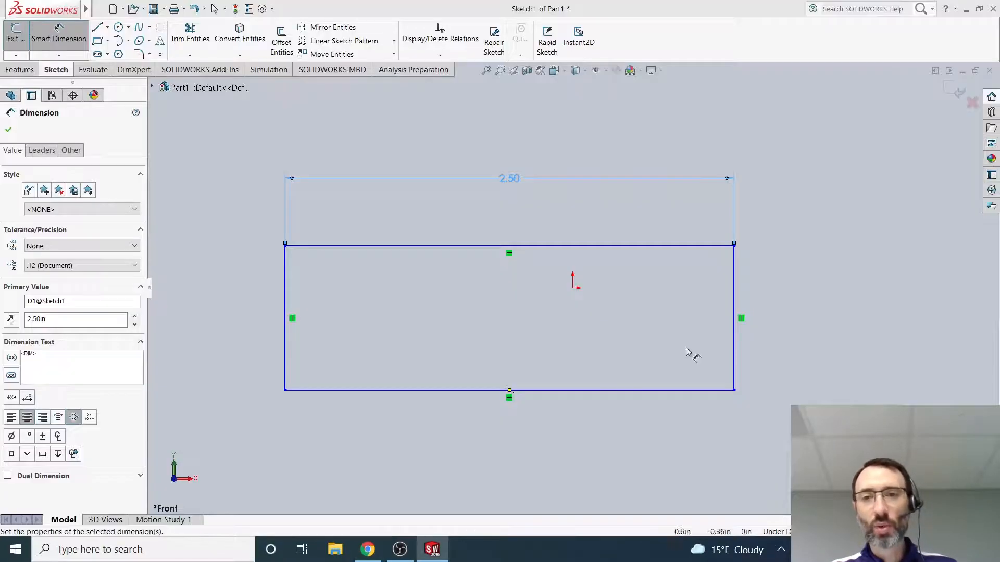
left_click(734, 289)
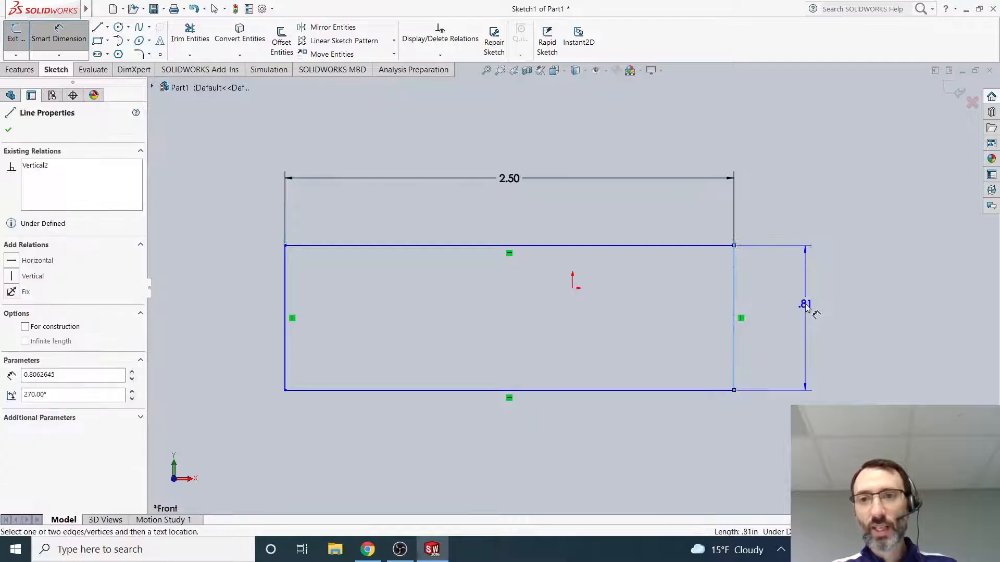
left_click(807, 308)
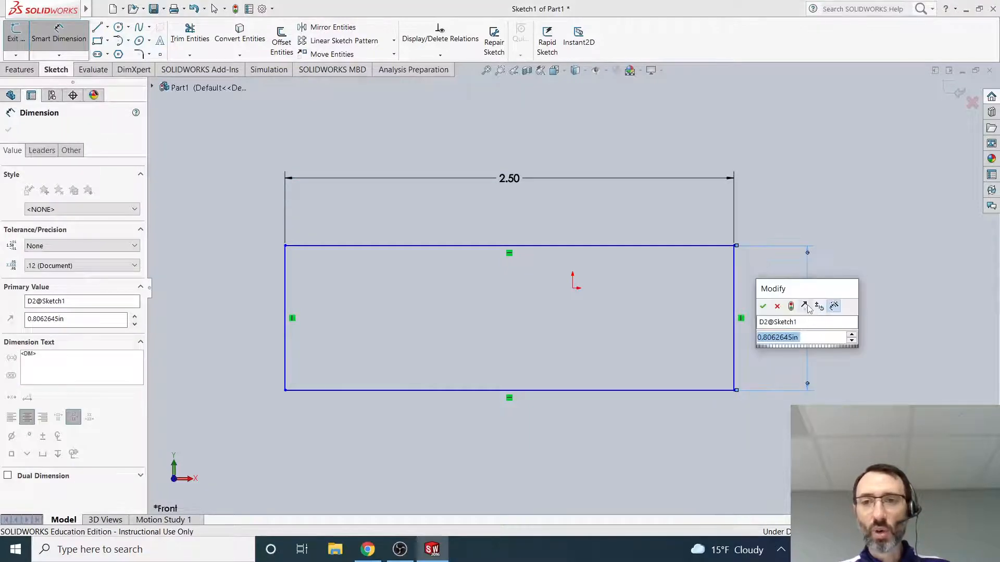
type("1.0")
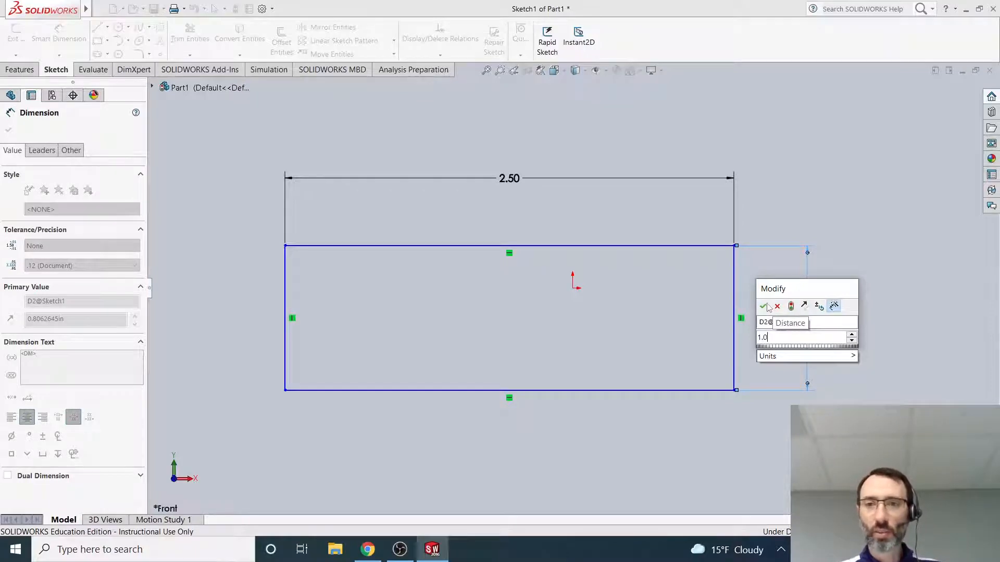
left_click(764, 307)
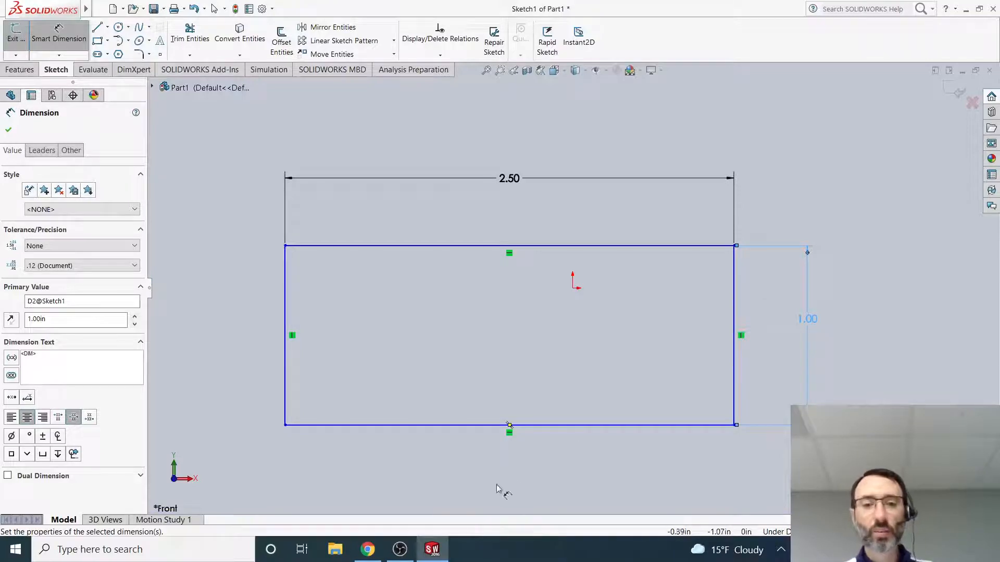
Step: Recheck the size limits in the Design Brief, then return to SOLIDWORKS and exit the rectangle sketch
left_click(367, 550)
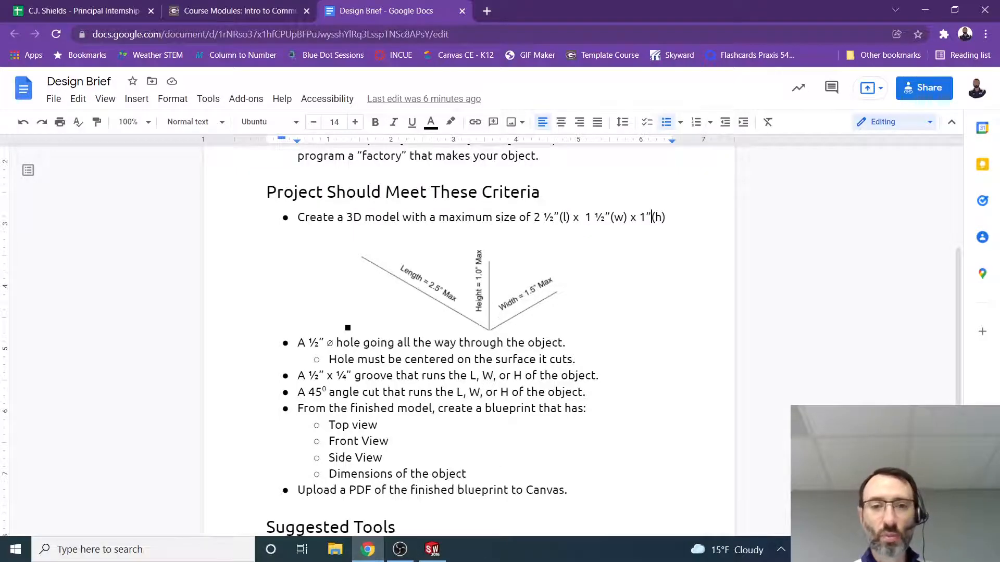
left_click(431, 550)
left_click(11, 39)
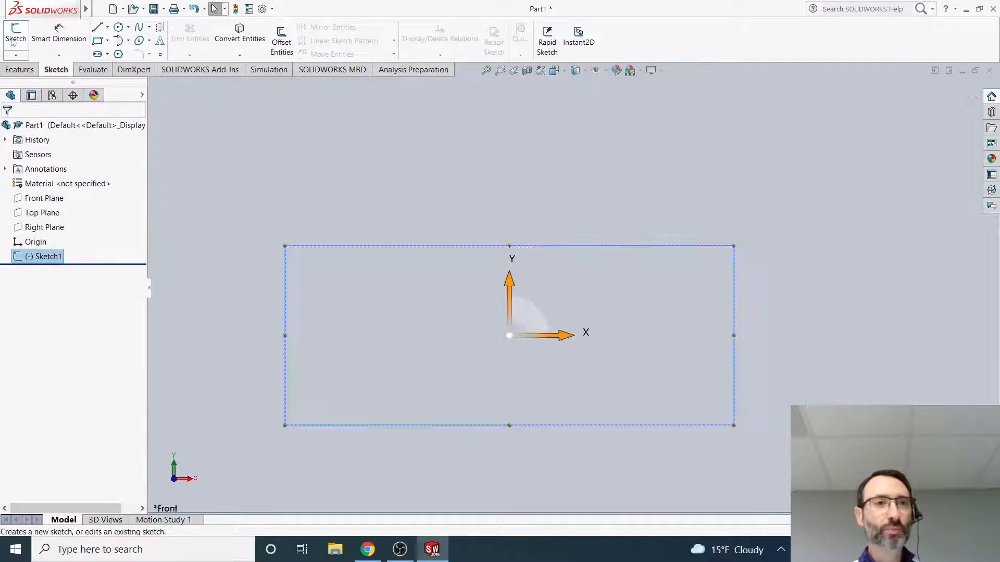
Step: Extrude the rectangle sketch with a Blind depth of 1.5 in, checking the maximum width in the Design Brief
left_click(21, 70)
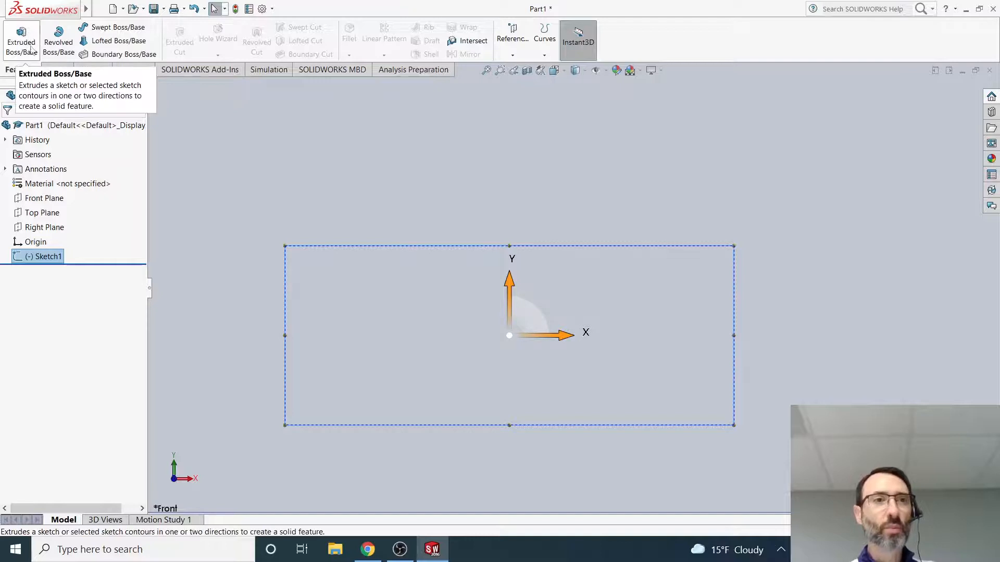
key("ctrl")
key("ctrl")
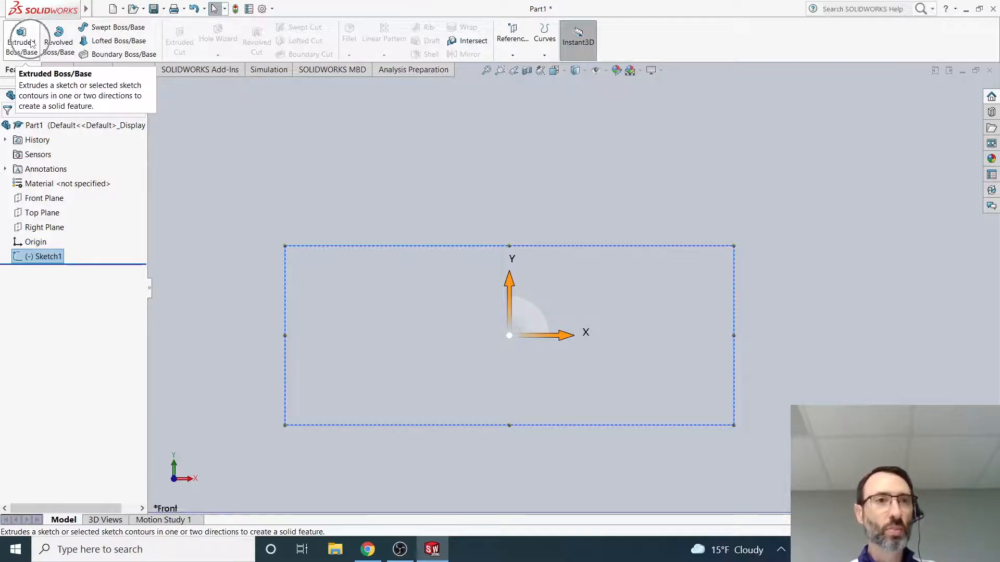
left_click(21, 41)
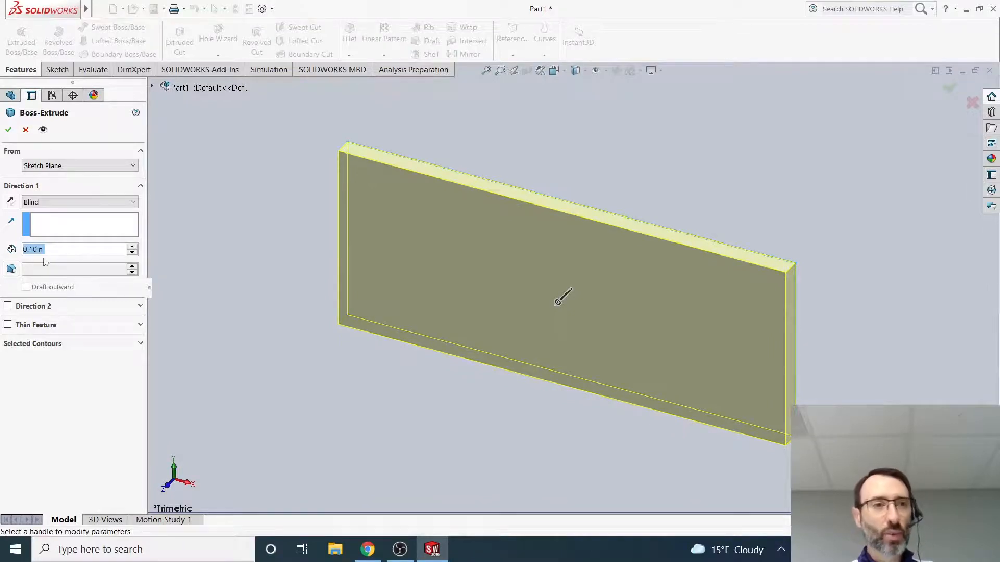
key("ctrl")
key("ctrl")
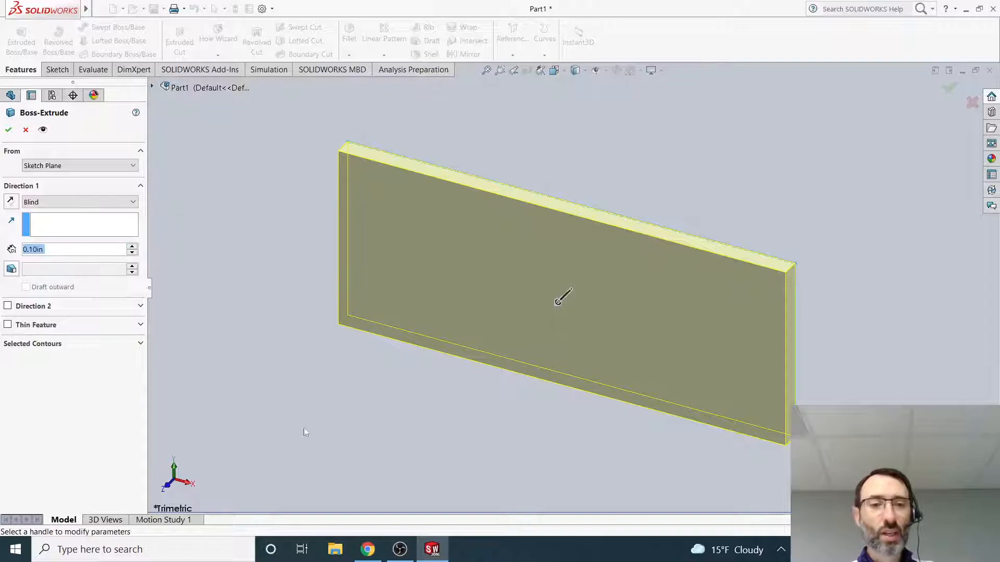
left_click(367, 549)
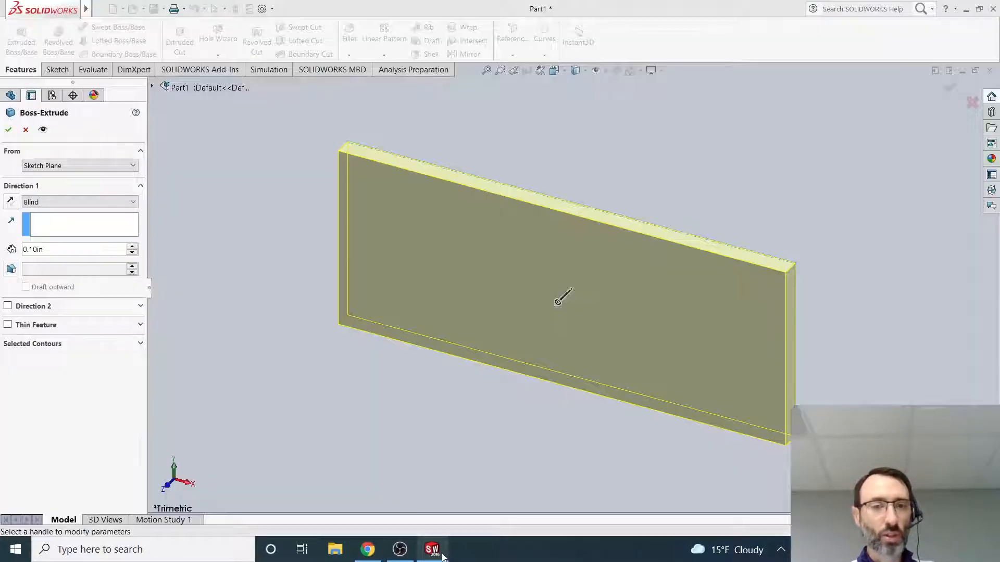
left_click(432, 550)
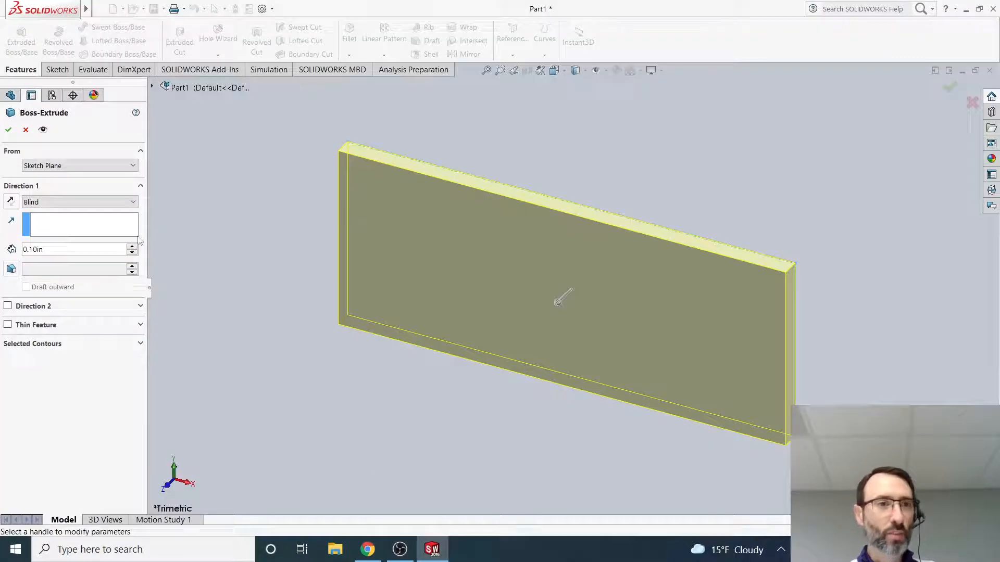
left_click(50, 250)
key("BackSpace")
key("BackSpace")
key("BackSpace")
key("BackSpace")
key("BackSpace")
key("BackSpace")
type("1.5")
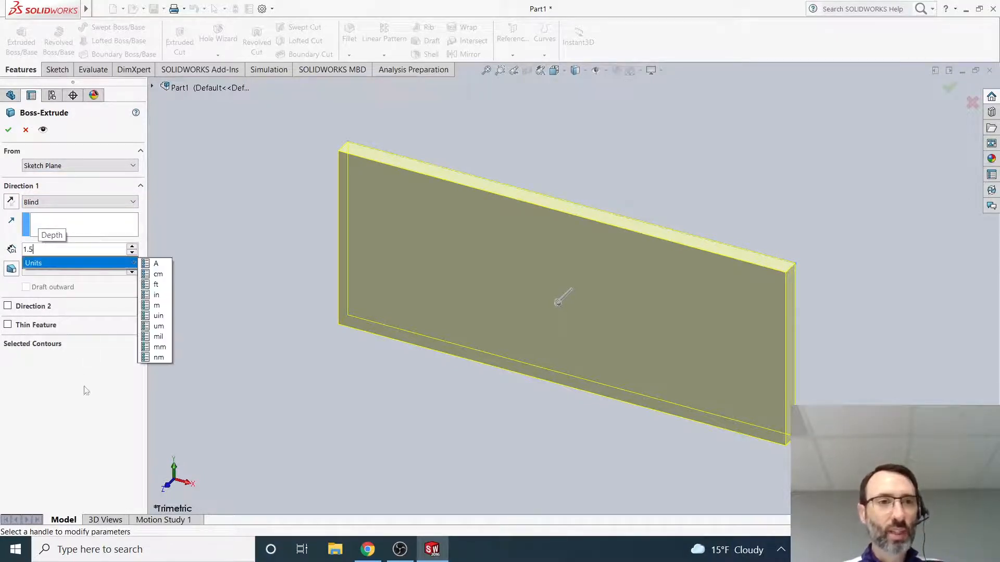
left_click(9, 130)
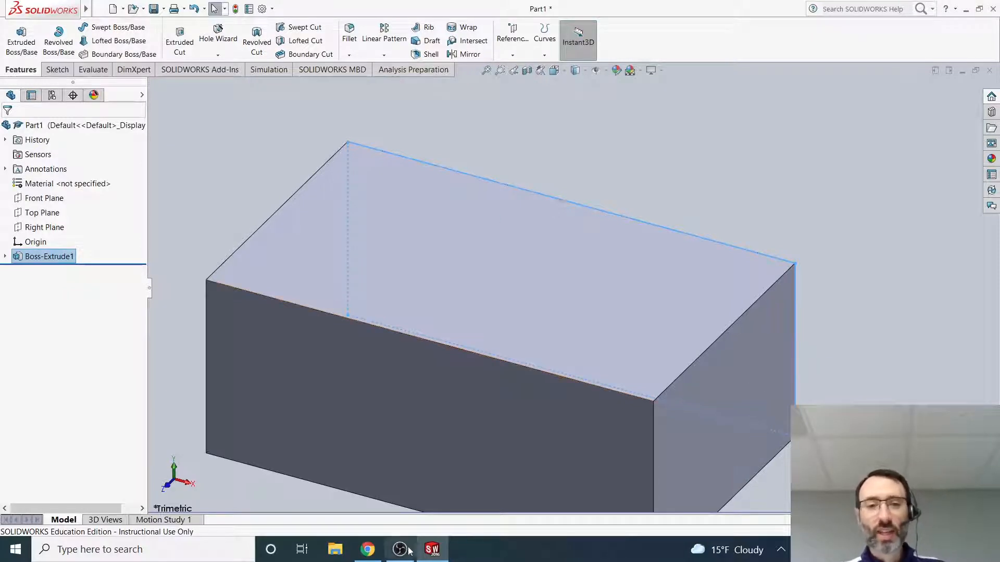
Step: Review the Design Brief's remaining criteria for the hole, groove and angle cut against the block in SOLIDWORKS
left_click(370, 552)
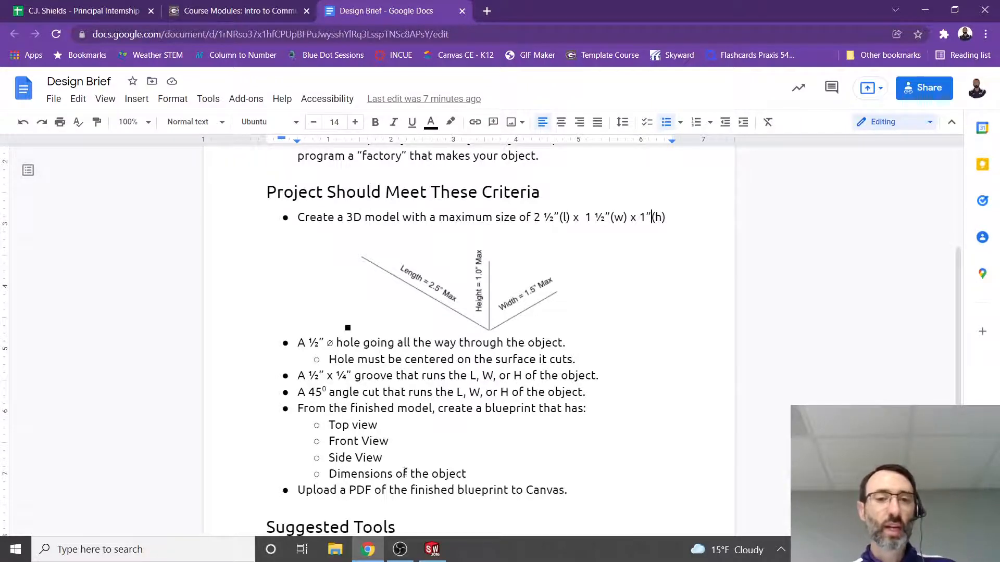
left_click(434, 553)
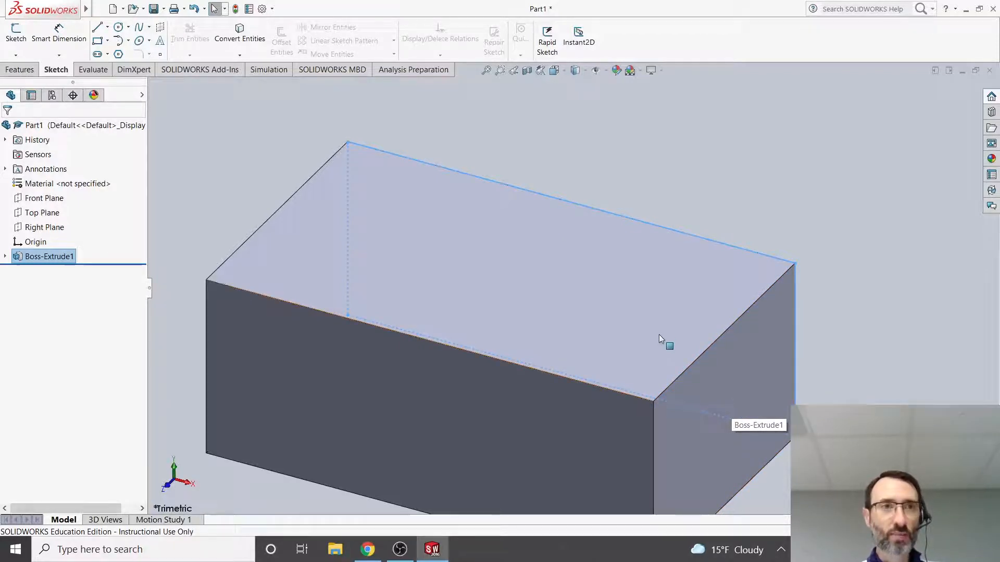
left_click(20, 71)
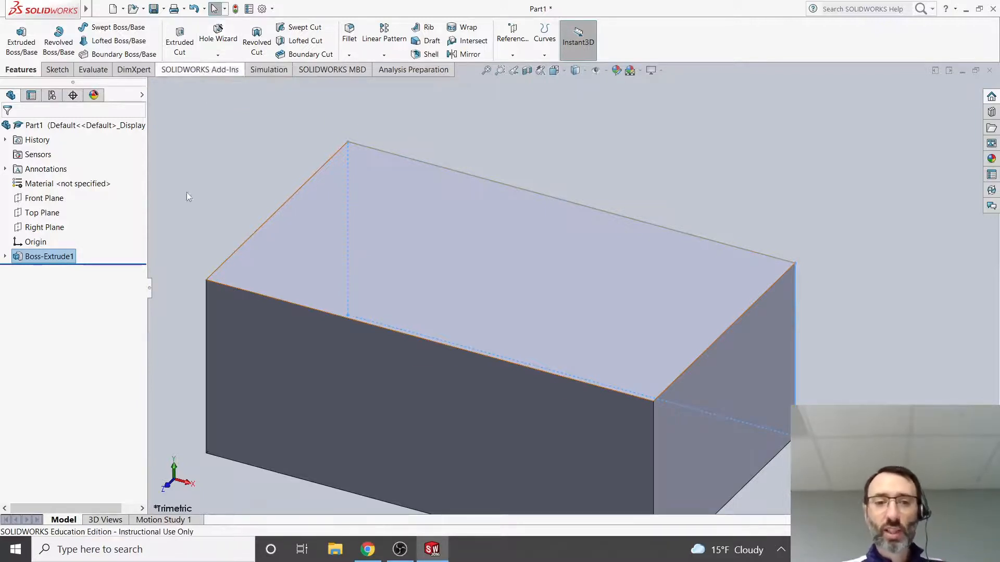
left_click(367, 551)
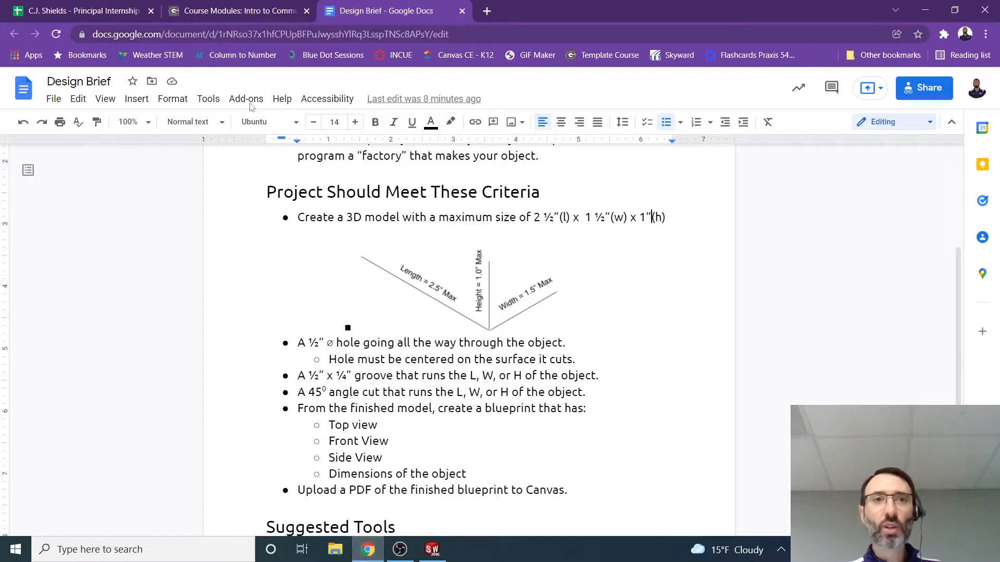